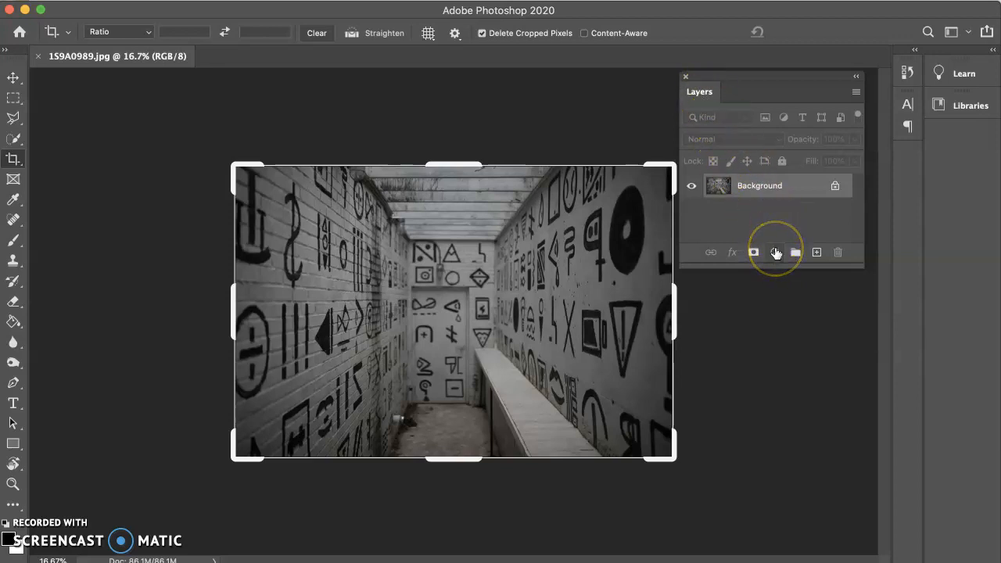
Add a Gradient Map adjustment layer above the Background, dock the Layers panel beside Properties, and show the layer's gradient settings
{"action": "left_click", "coordinate": [775, 252]}
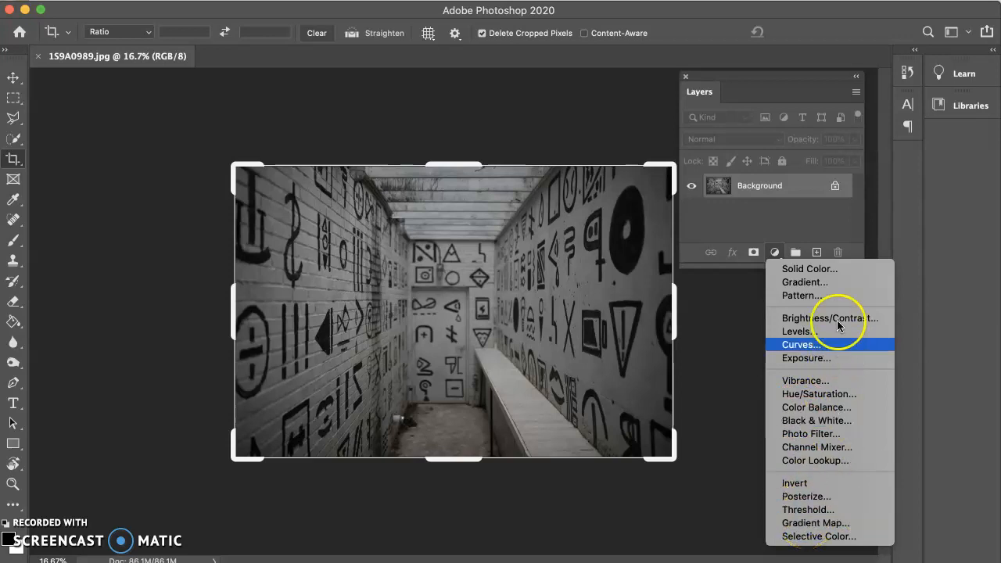
{"action": "left_click", "coordinate": [822, 524]}
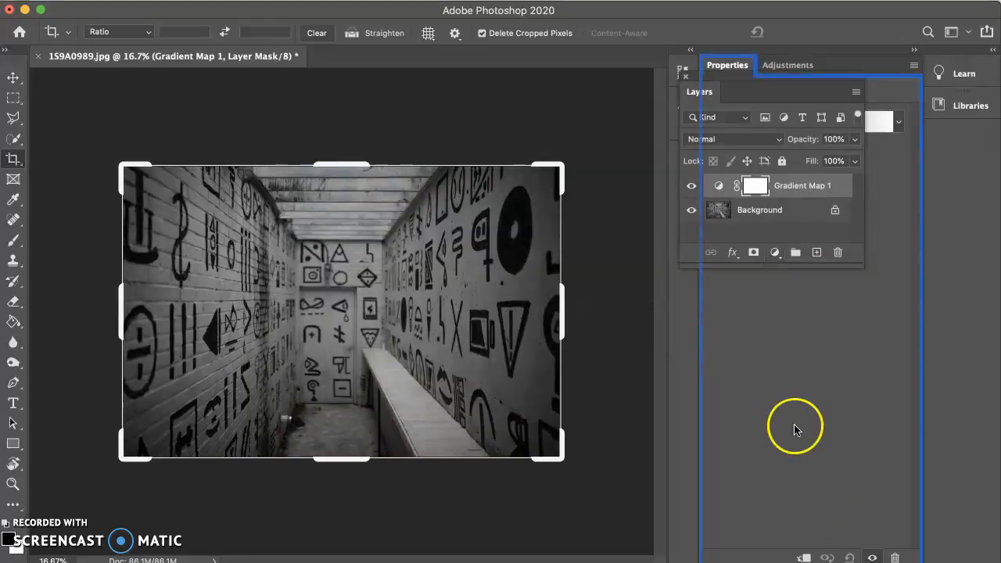
{"action": "left_click_drag", "start_coordinate": [726, 92], "coordinate": [829, 71]}
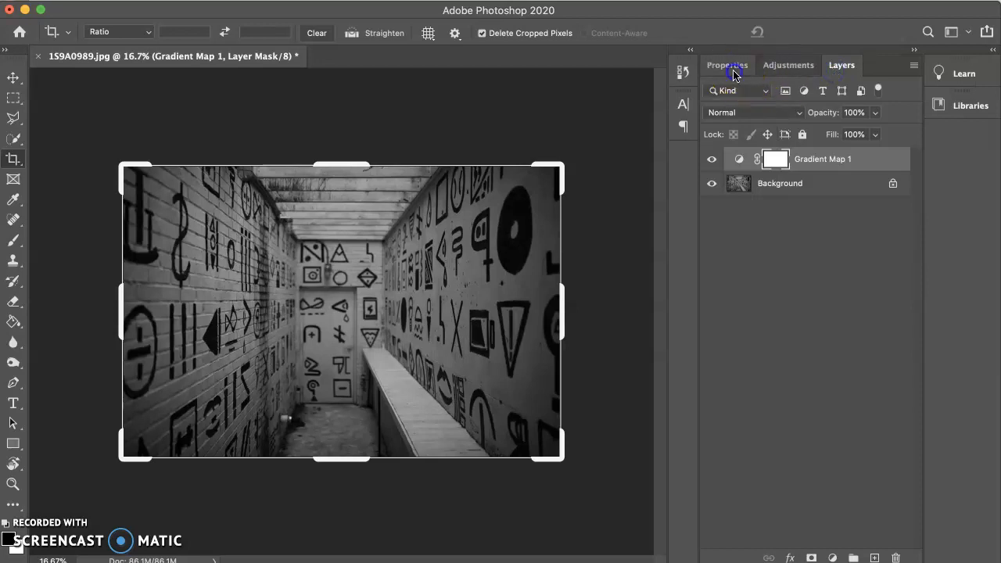
{"action": "left_click", "coordinate": [729, 67]}
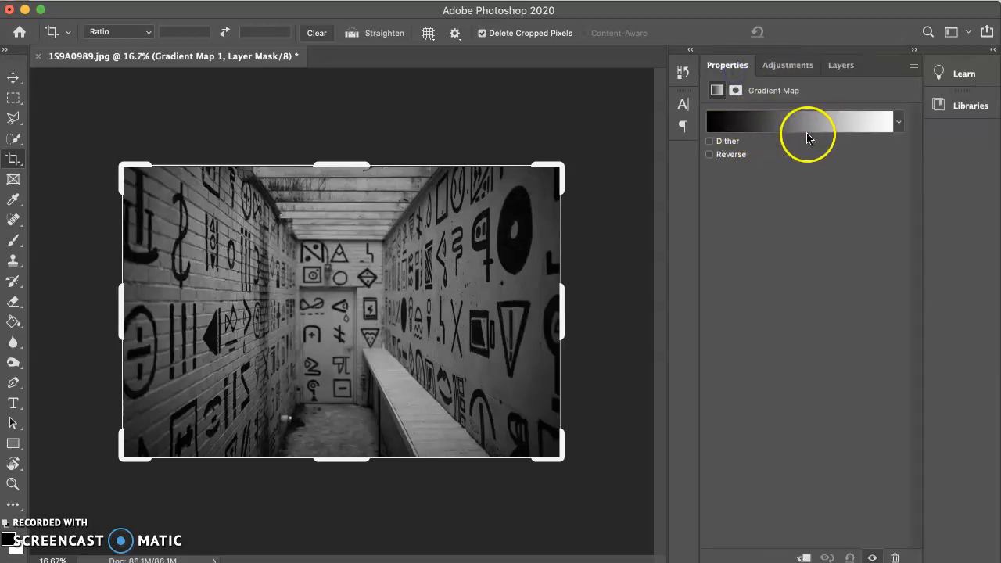
Set the dark colour stop of the gradient map, at location 0%, to a bright purple
{"action": "left_click", "coordinate": [729, 121]}
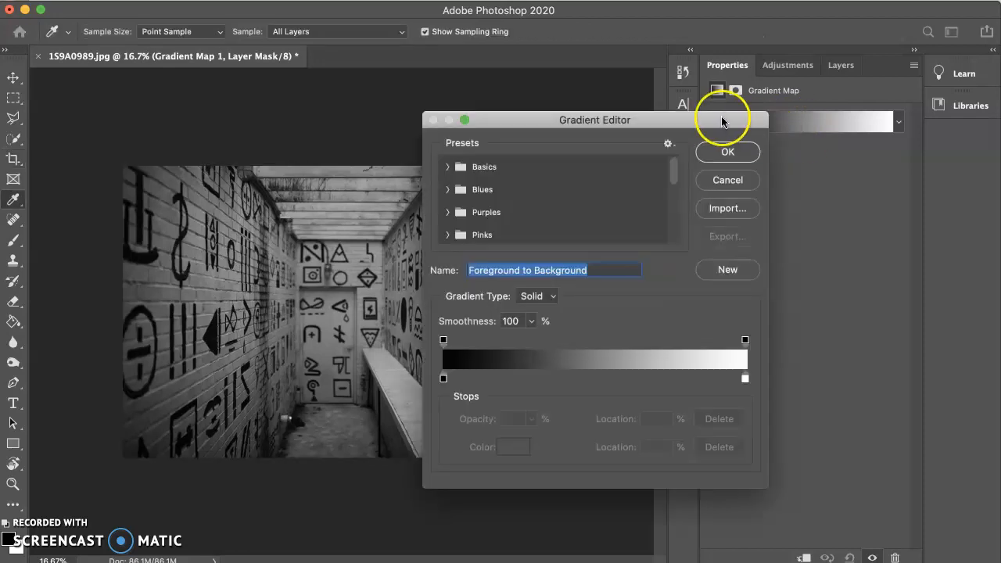
{"action": "left_click_drag", "start_coordinate": [709, 125], "coordinate": [874, 116]}
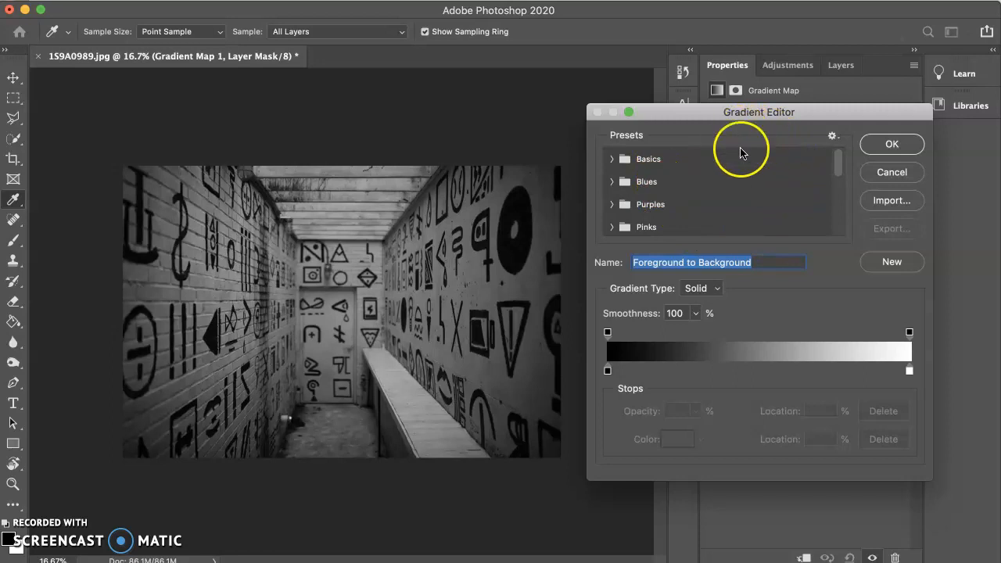
{"action": "left_click", "coordinate": [608, 370]}
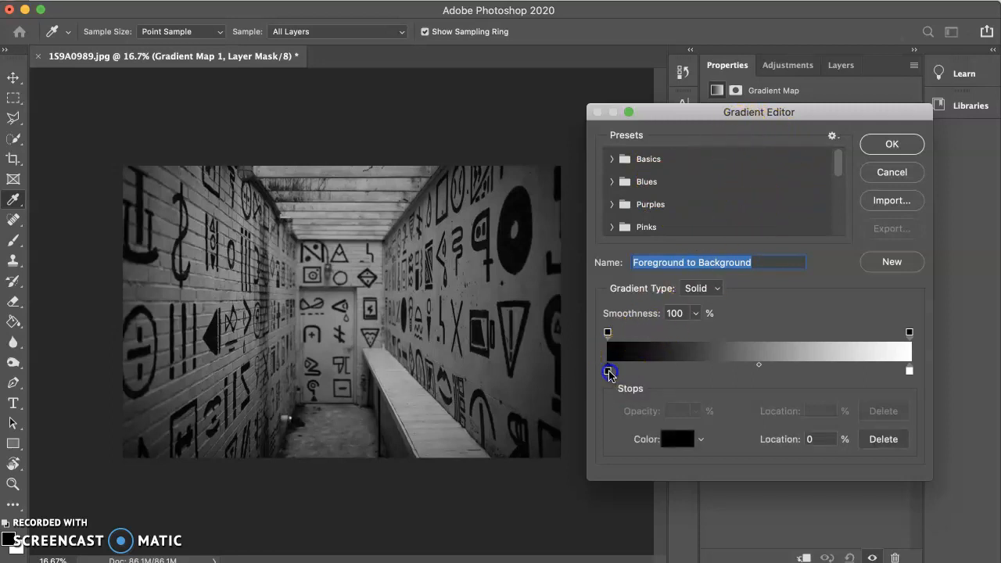
{"action": "left_click", "coordinate": [669, 440]}
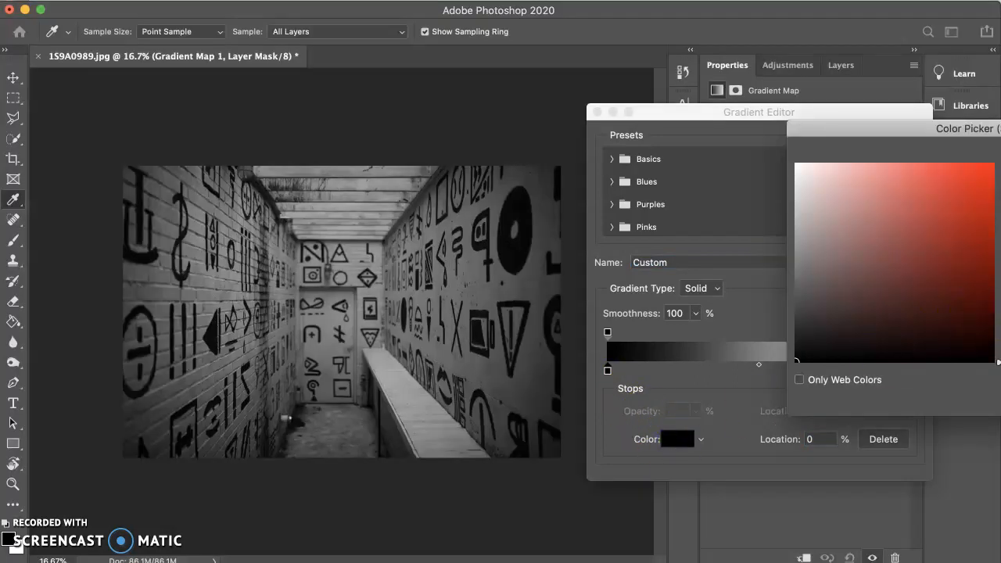
{"action": "left_click_drag", "start_coordinate": [999, 362], "coordinate": [999, 211]}
{"action": "left_click", "coordinate": [994, 164]}
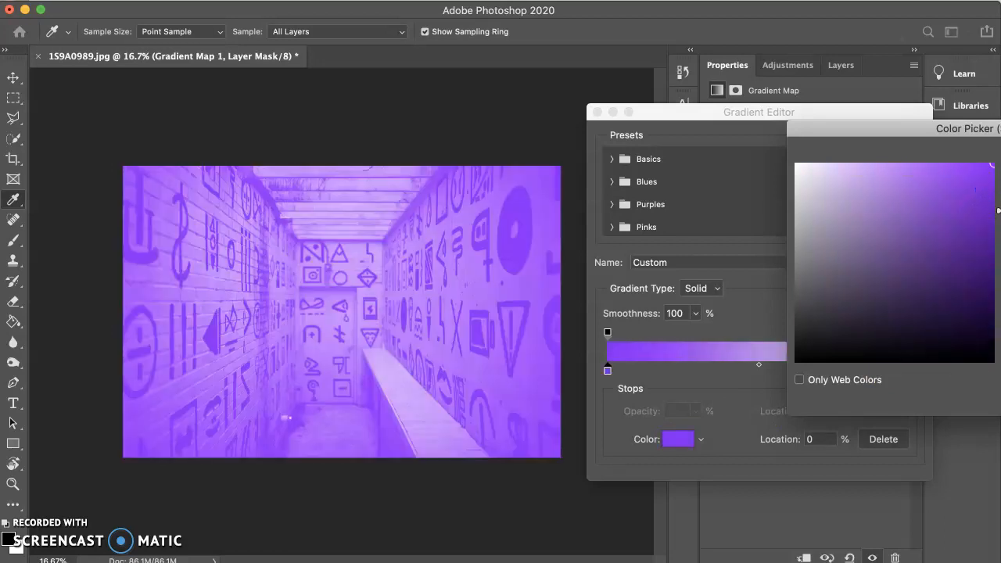
{"action": "key", "text": "Return"}
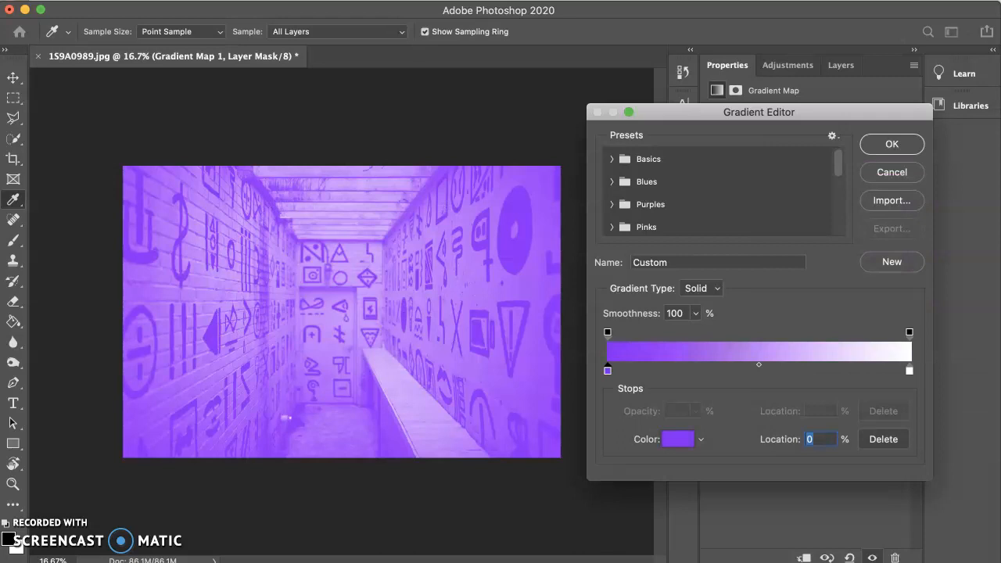
Set the light colour stop of the gradient, at location 100%, to a bright yellow
{"action": "left_click", "coordinate": [909, 371]}
{"action": "left_click", "coordinate": [679, 438]}
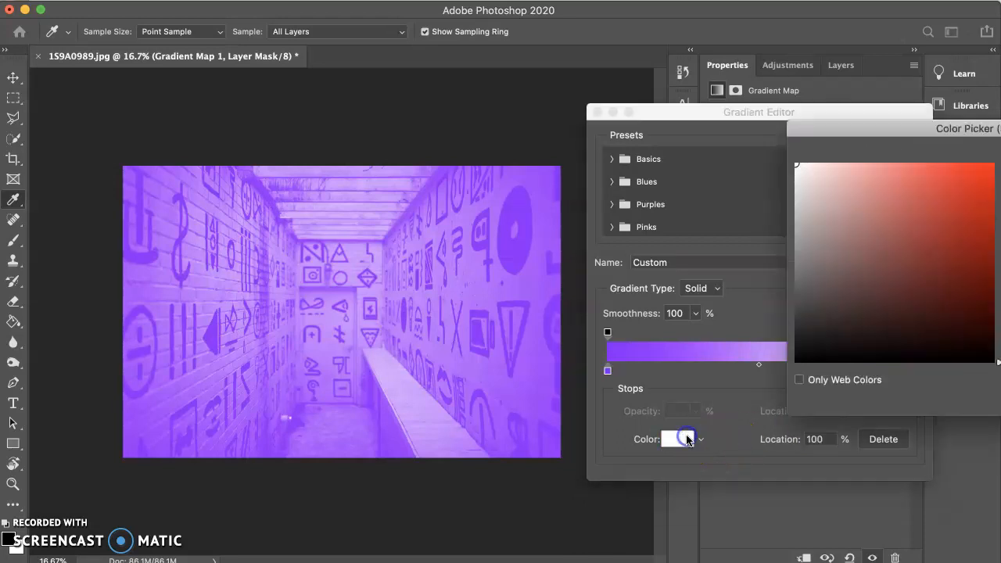
{"action": "left_click_drag", "start_coordinate": [1000, 307], "coordinate": [1000, 327]}
{"action": "mouse_move", "coordinate": [954, 284]}
{"action": "left_mouse_down"}
{"action": "mouse_move", "coordinate": [947, 208]}
{"action": "mouse_move", "coordinate": [994, 164]}
{"action": "left_mouse_up"}
{"action": "key", "text": "Return"}
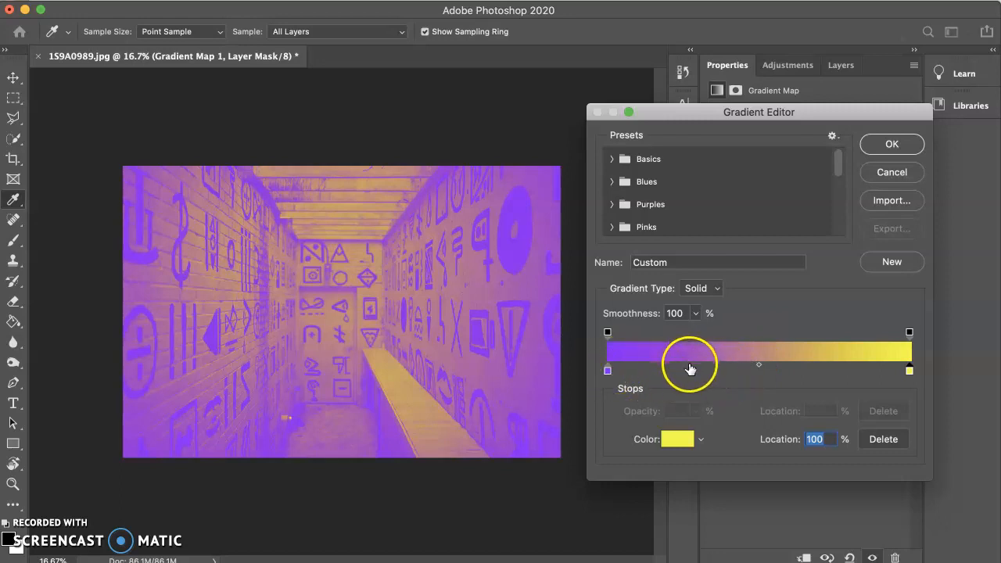
Shift the midpoint between the purple and yellow stops to about 29% and accept the gradient
{"action": "left_click_drag", "start_coordinate": [761, 369], "coordinate": [858, 375]}
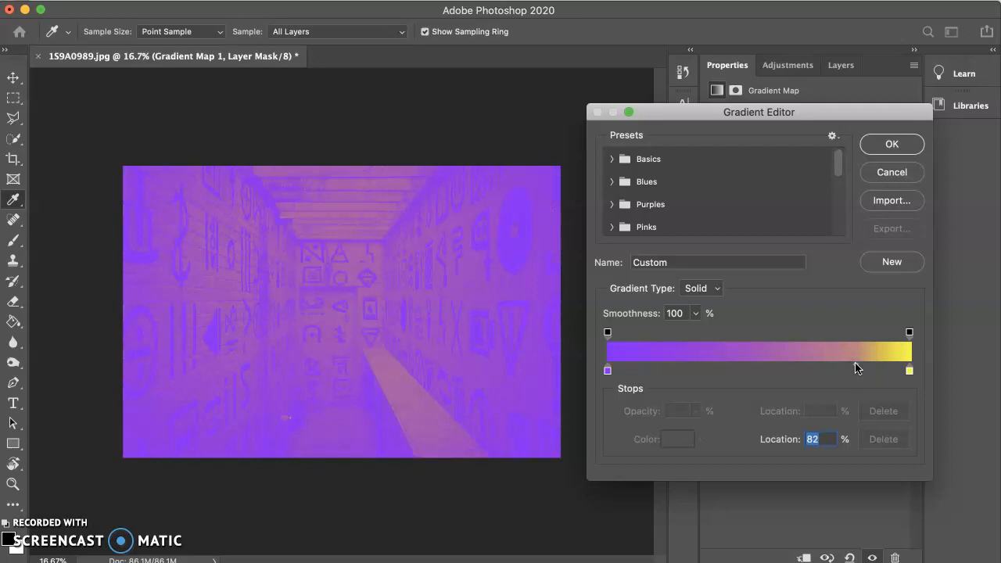
{"action": "left_click_drag", "start_coordinate": [857, 368], "coordinate": [699, 369]}
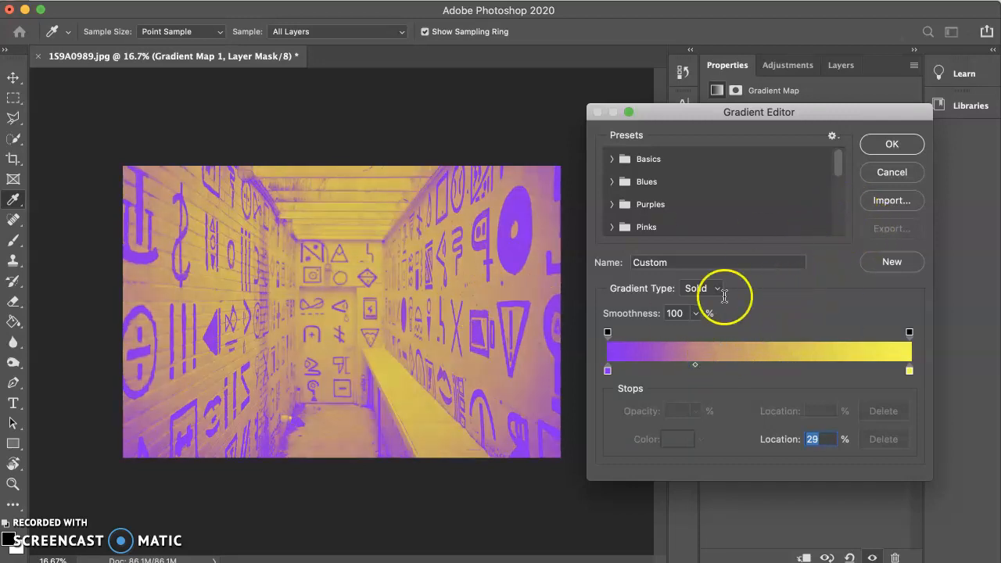
{"action": "left_click", "coordinate": [882, 148]}
{"action": "key", "text": "c"}
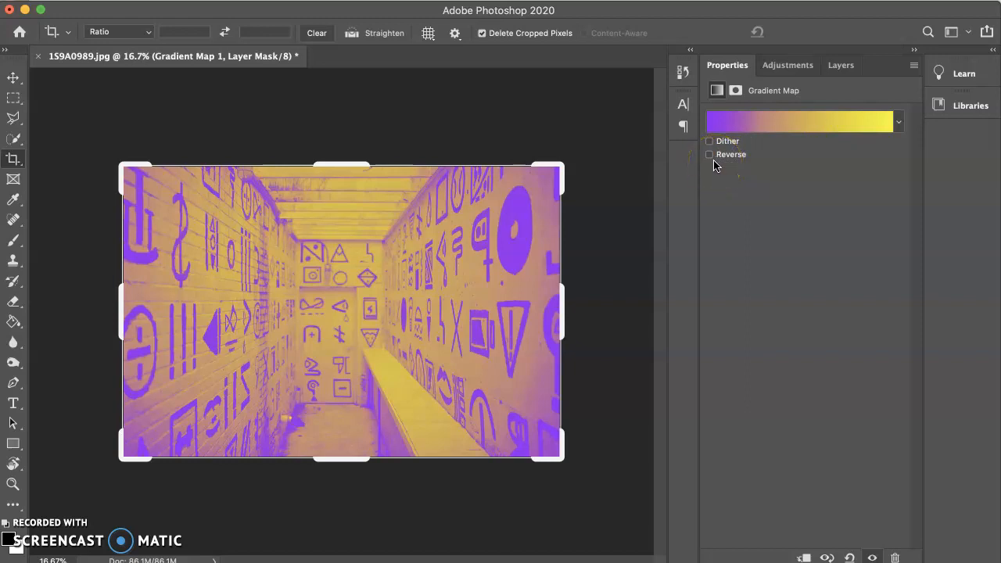
Try the Reverse option on the purple-to-yellow gradient map and leave it switched off
{"action": "left_click", "coordinate": [709, 155]}
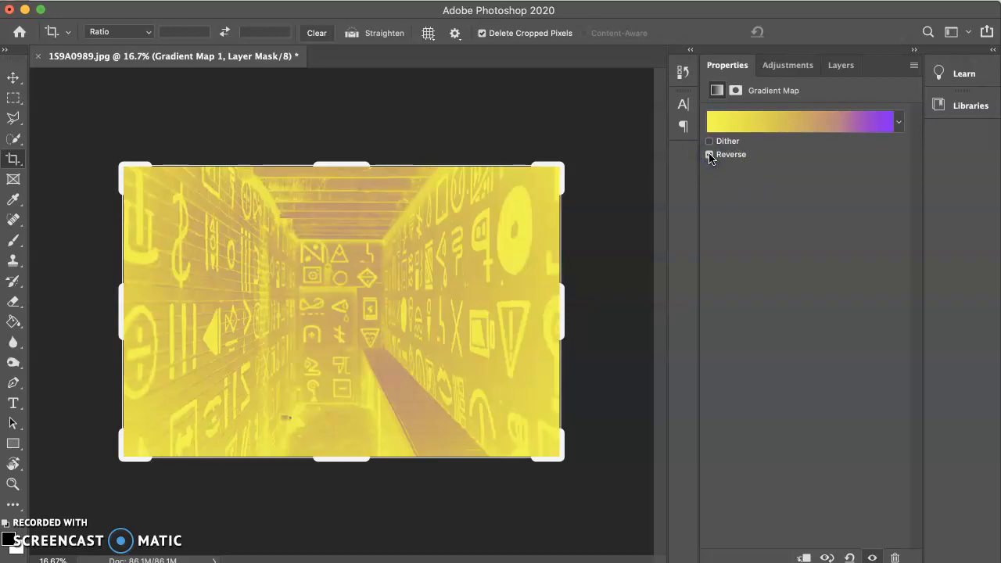
{"action": "left_click", "coordinate": [710, 155]}
{"action": "left_click", "coordinate": [709, 155]}
{"action": "left_click", "coordinate": [710, 155]}
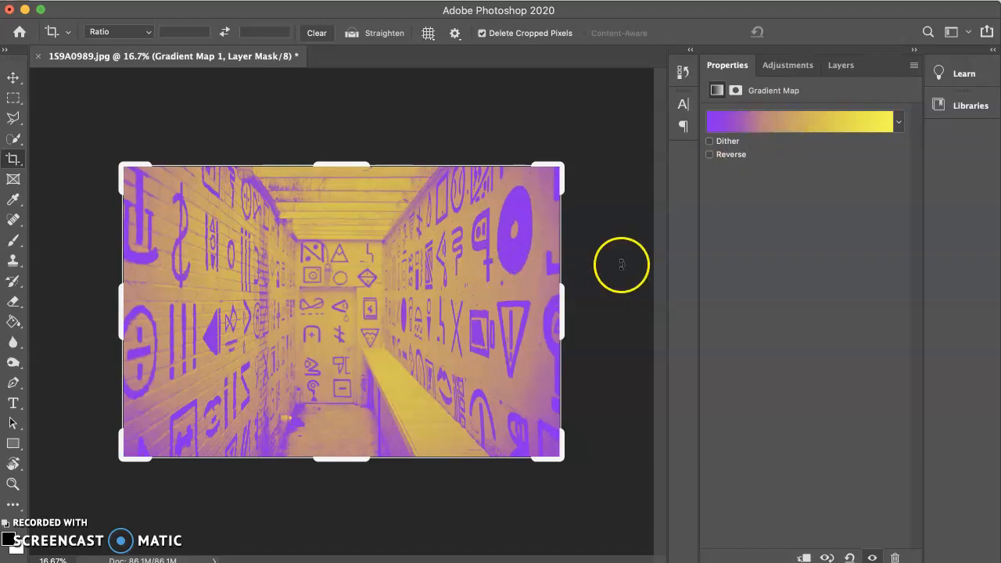
Set the Gradient Map 1 layer's blend mode to Color and reduce its opacity to about 34%
{"action": "left_click", "coordinate": [843, 70]}
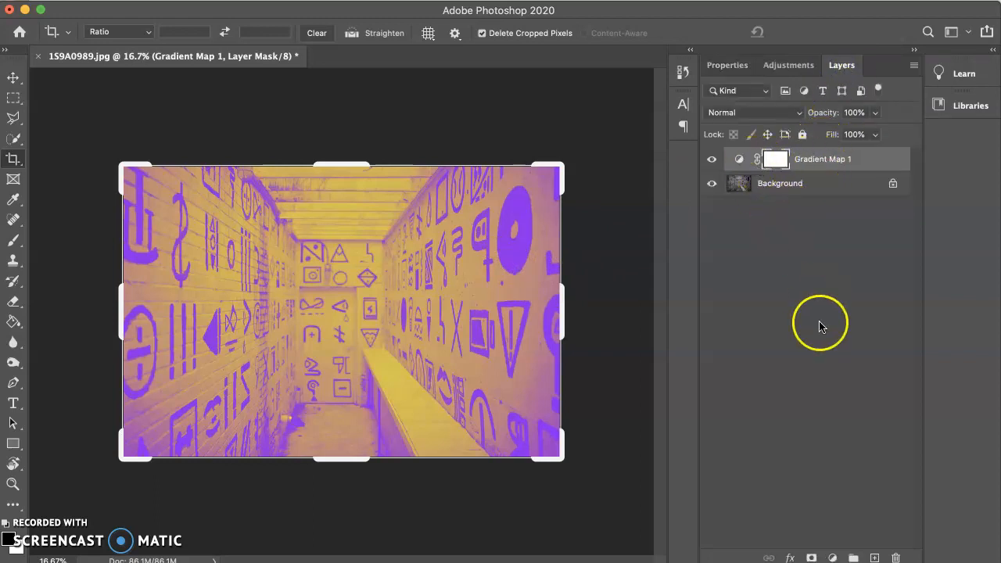
{"action": "left_click", "coordinate": [799, 114]}
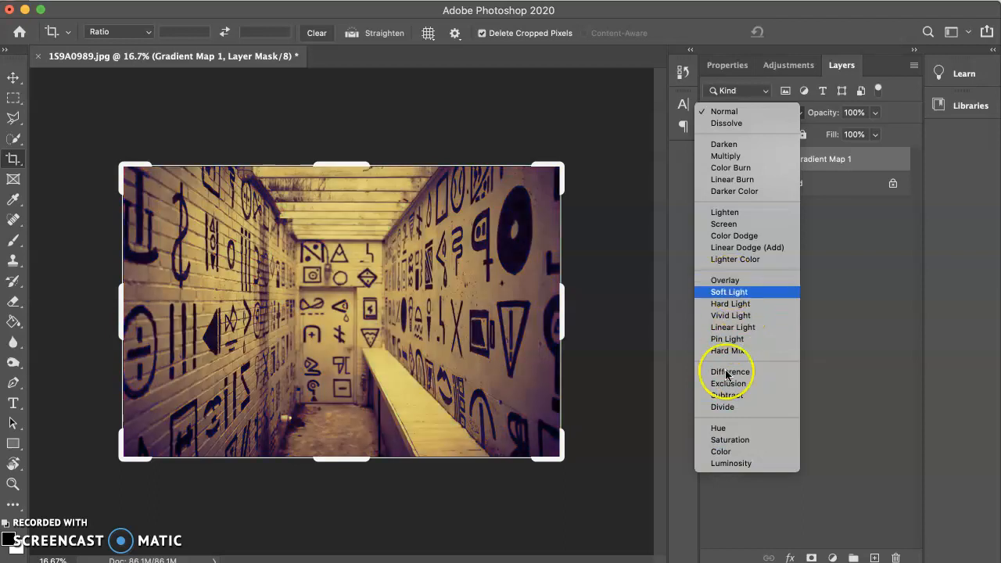
{"action": "left_click", "coordinate": [734, 453]}
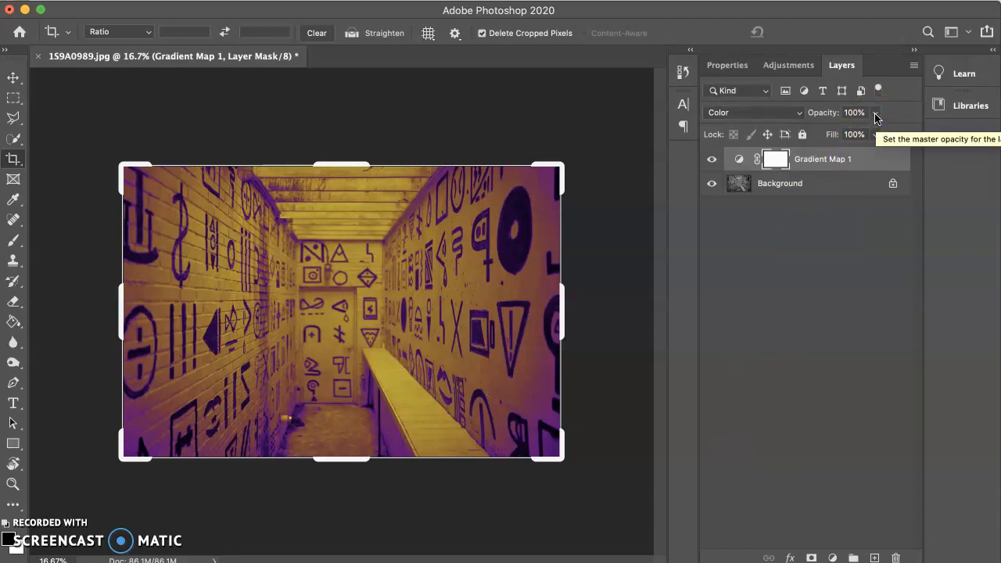
{"action": "left_click", "coordinate": [875, 114]}
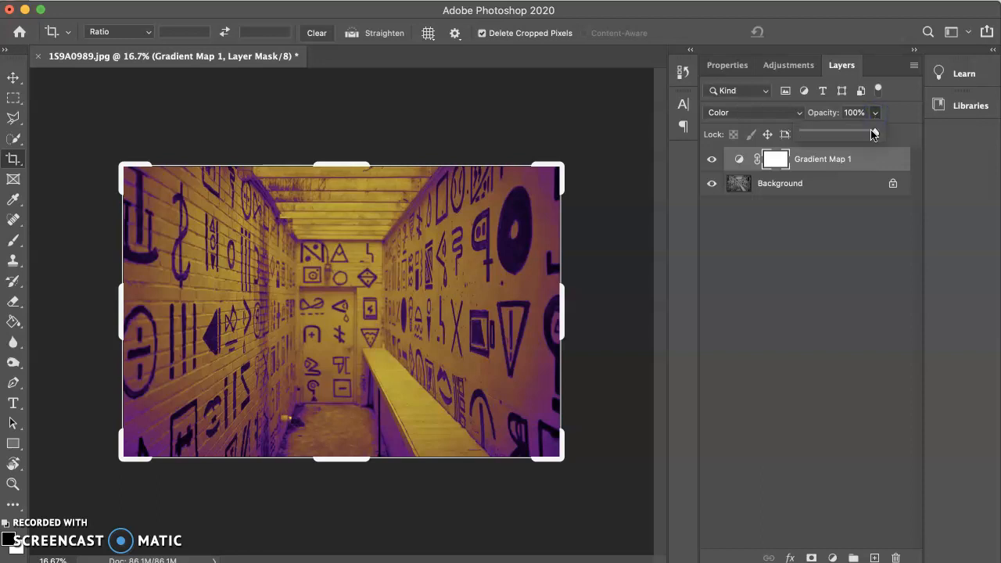
{"action": "left_click_drag", "start_coordinate": [873, 135], "coordinate": [856, 134]}
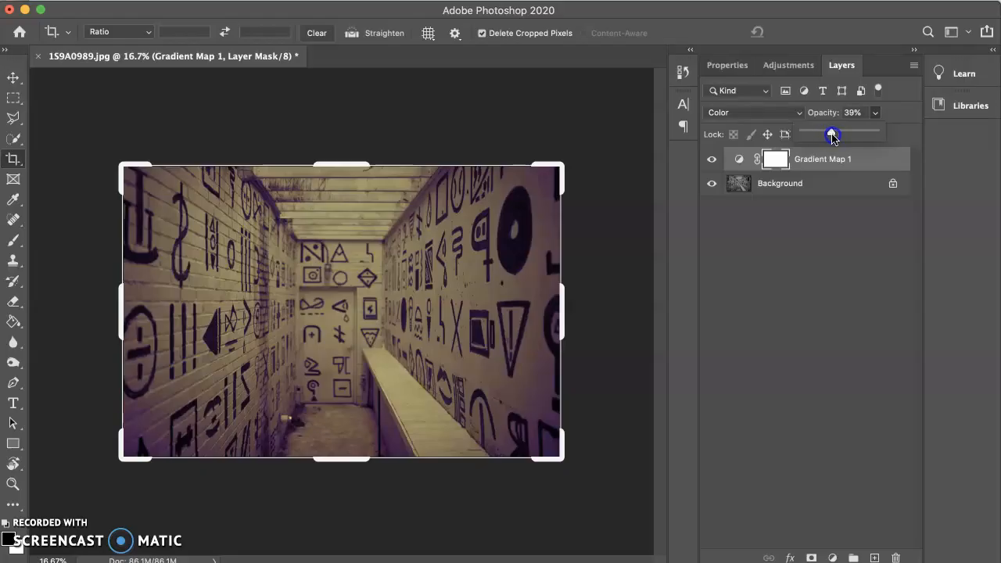
Compare the photo with the Gradient Map 1 layer hidden and shown
{"action": "left_click", "coordinate": [711, 161]}
{"action": "left_click", "coordinate": [712, 161]}
{"action": "left_click", "coordinate": [712, 161]}
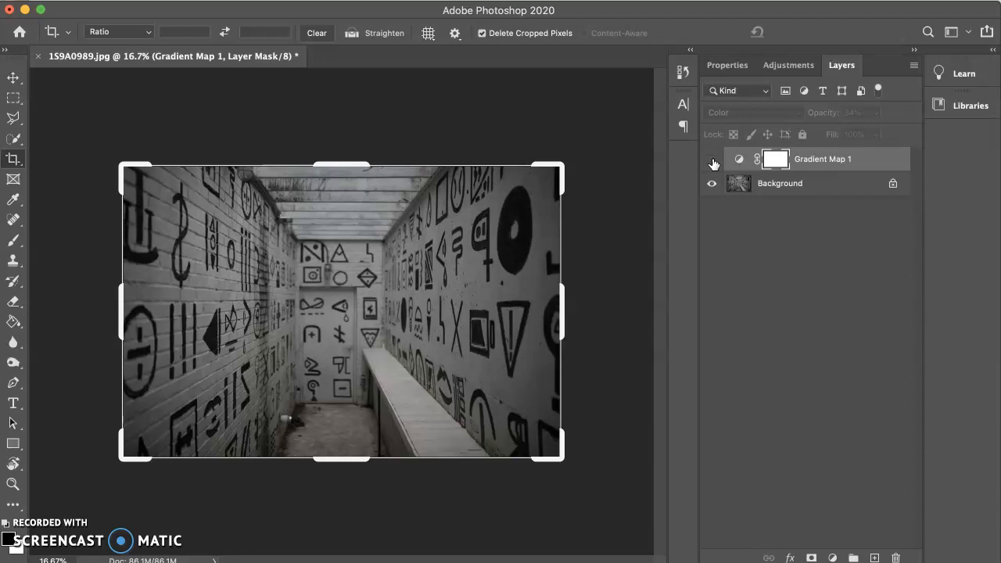
{"action": "left_click", "coordinate": [711, 161]}
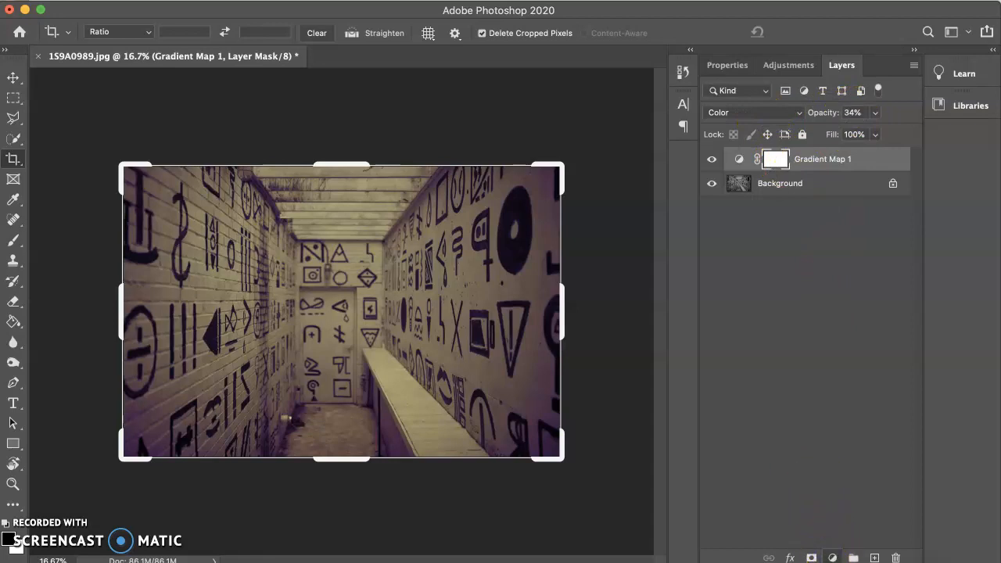
Add a second Gradient Map adjustment layer that uses the Blue_27 preset from the Blues group
{"action": "left_click", "coordinate": [833, 558]}
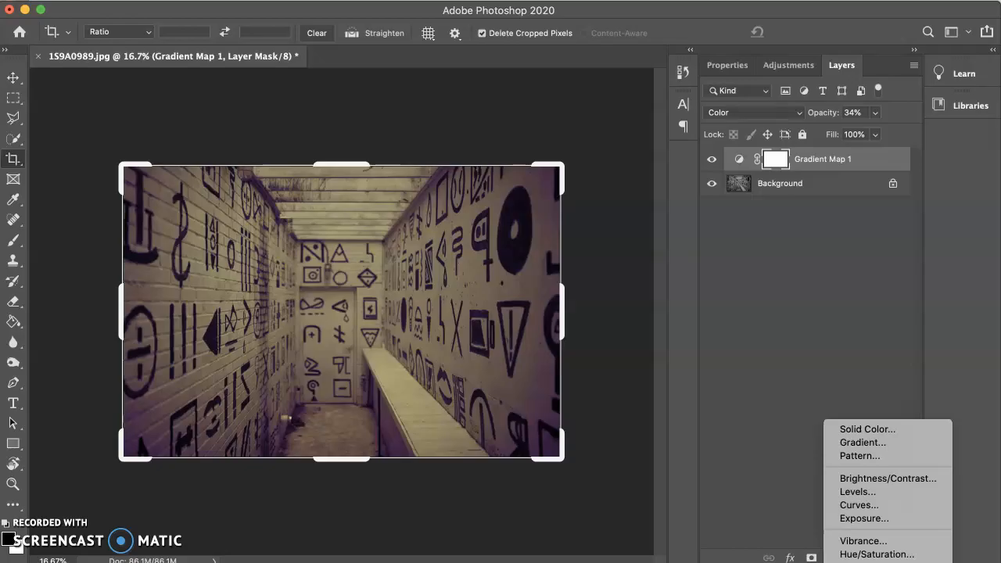
{"action": "left_click", "coordinate": [864, 562]}
{"action": "left_click", "coordinate": [751, 126]}
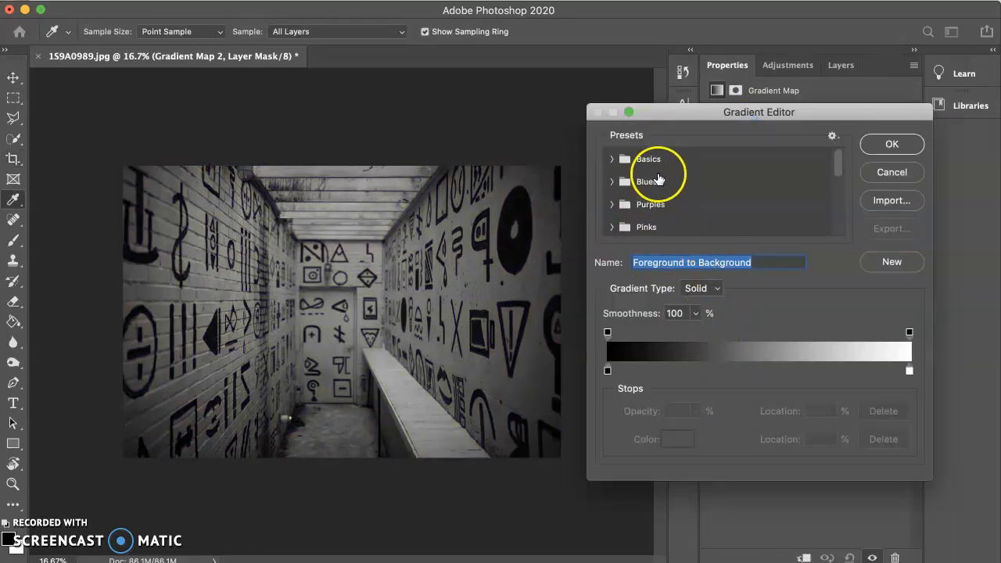
{"action": "left_click", "coordinate": [658, 177]}
{"action": "left_click", "coordinate": [622, 182]}
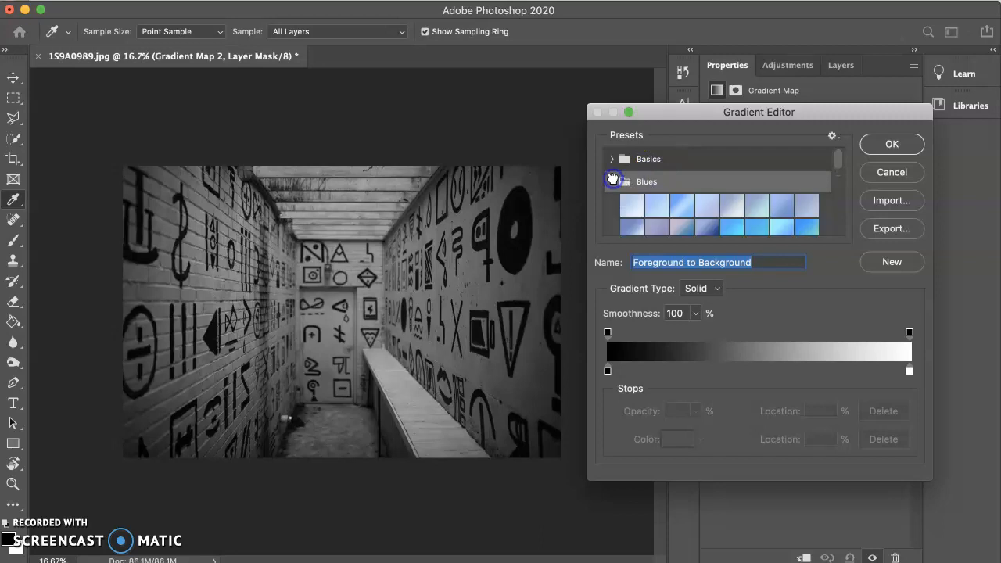
{"action": "scroll", "coordinate": [687, 204], "scroll_direction": "down", "scroll_amount": 3}
{"action": "left_click", "coordinate": [685, 201]}
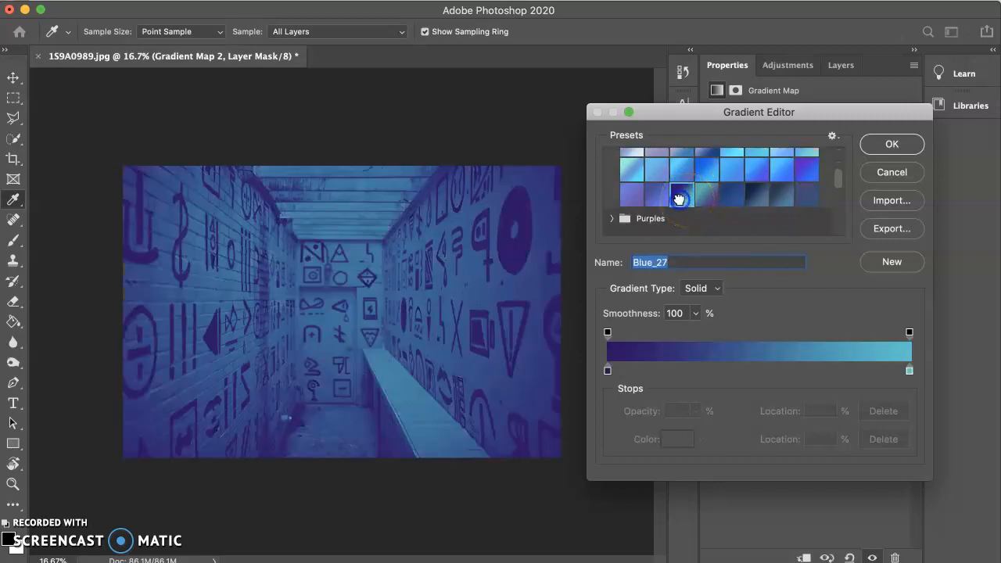
{"action": "left_click", "coordinate": [892, 145]}
{"action": "key", "text": "c"}
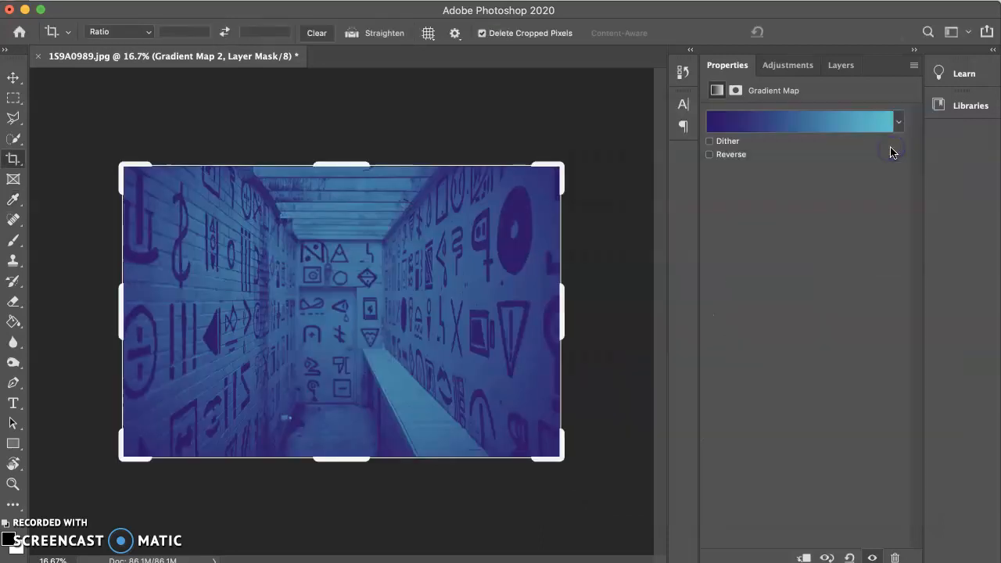
Set the Gradient Map 2 layer's blend mode to Overlay and reduce its opacity to about 15%
{"action": "left_click", "coordinate": [845, 65]}
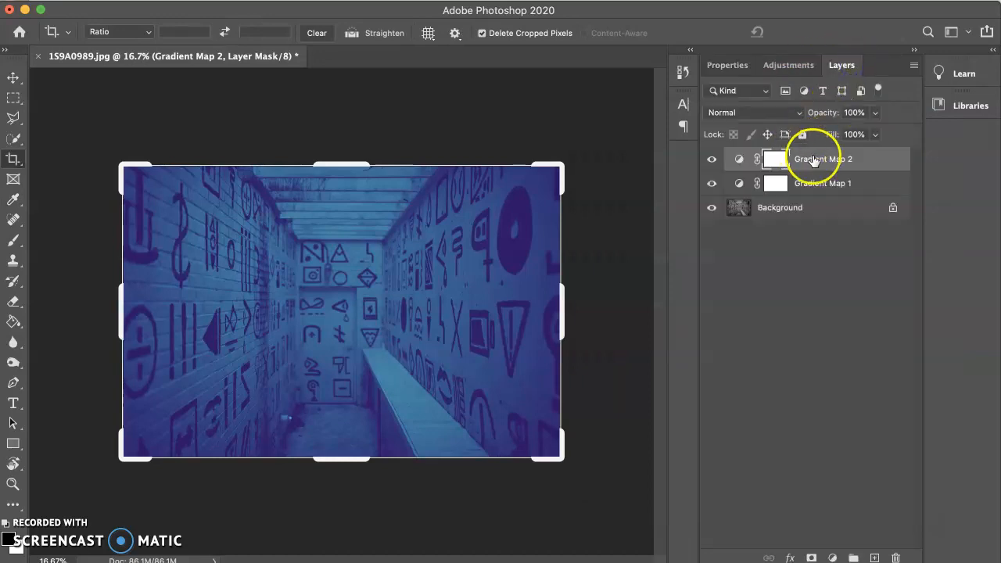
{"action": "left_click", "coordinate": [797, 112]}
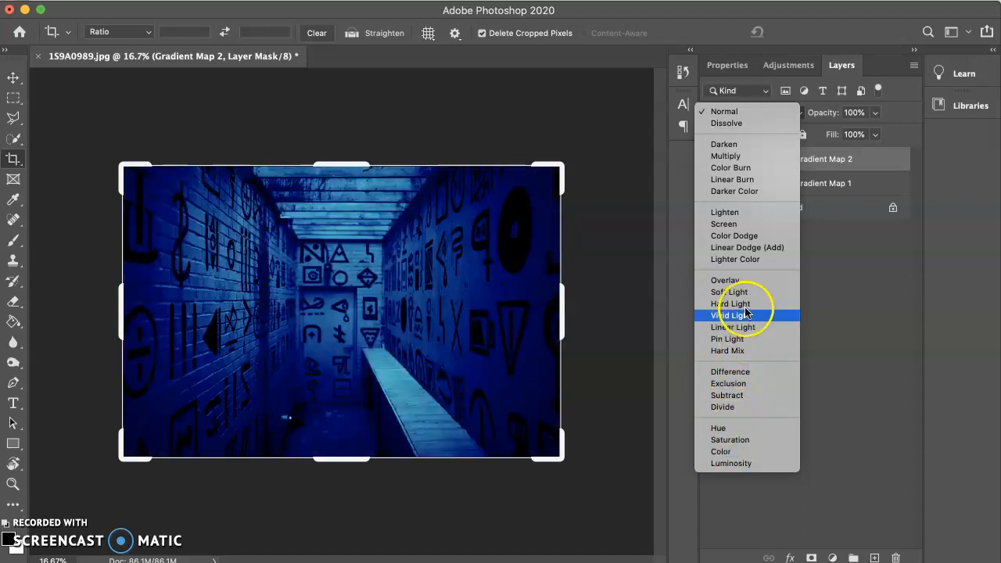
{"action": "left_click", "coordinate": [743, 283]}
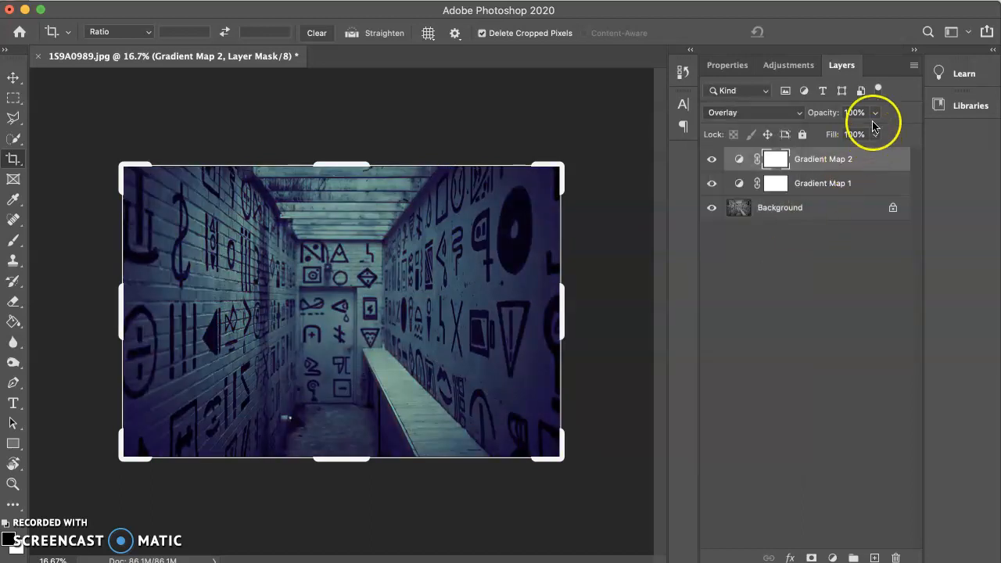
{"action": "left_click", "coordinate": [875, 112]}
{"action": "left_click_drag", "start_coordinate": [816, 131], "coordinate": [814, 134]}
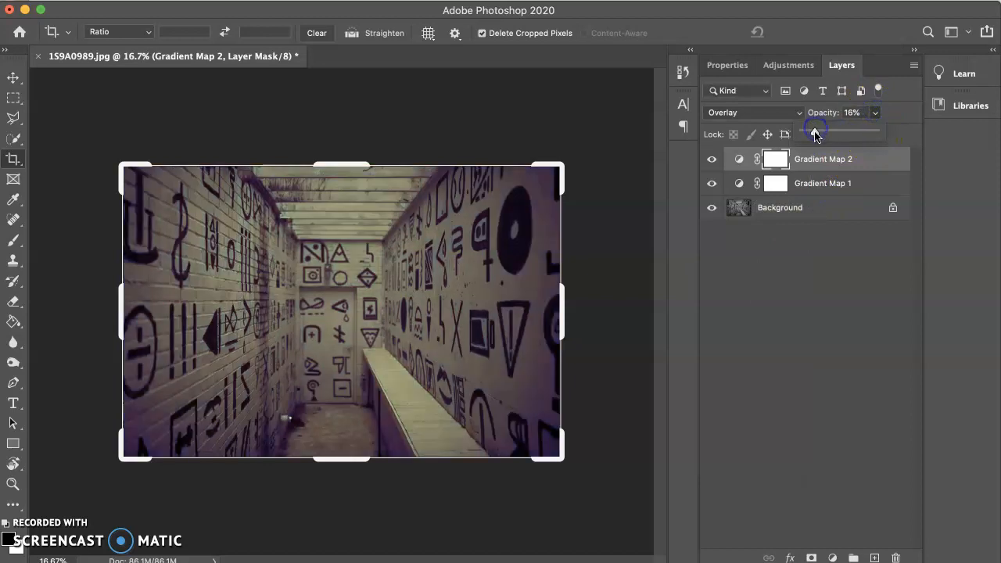
Compare the photo with the blue Gradient Map 2 layer hidden and shown
{"action": "left_click", "coordinate": [711, 160]}
{"action": "left_click", "coordinate": [710, 164]}
{"action": "left_click", "coordinate": [710, 164]}
{"action": "left_click", "coordinate": [710, 164]}
{"action": "left_click", "coordinate": [711, 165]}
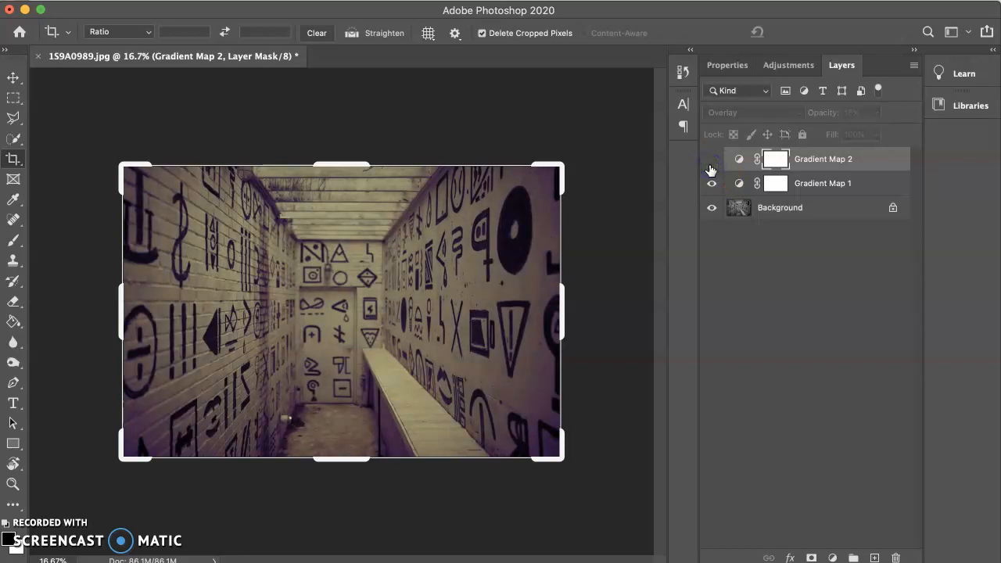
{"action": "left_click", "coordinate": [713, 163]}
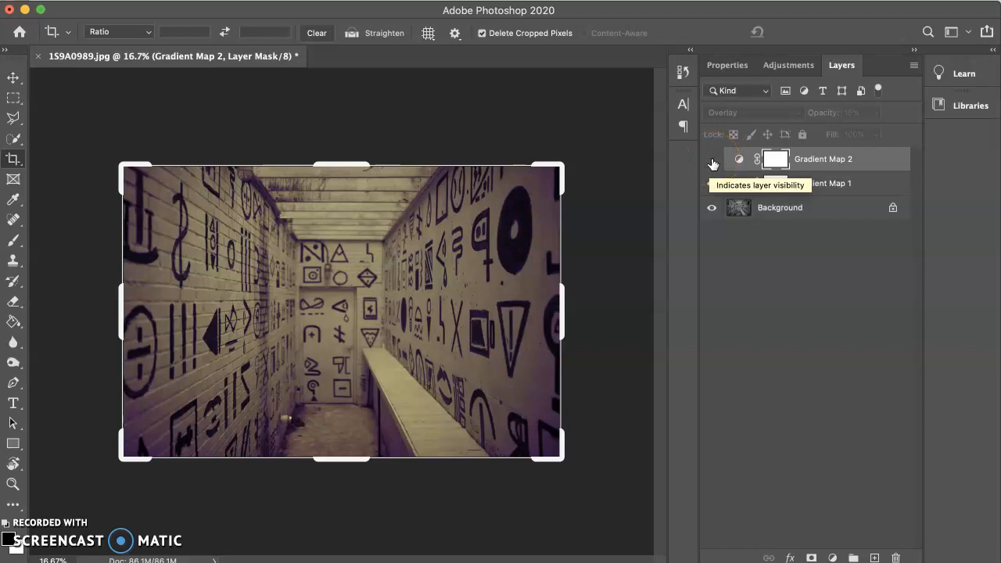
{"action": "left_click", "coordinate": [712, 160]}
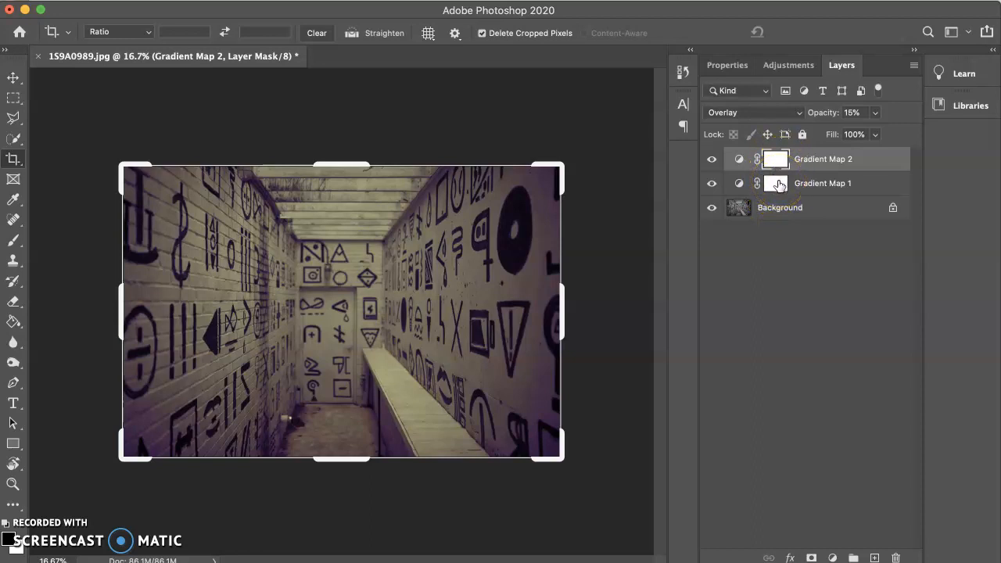
Mask the blue gradient map out of the image centre by painting black on its layer mask with a soft brush of size 4600
{"action": "left_click", "coordinate": [13, 241]}
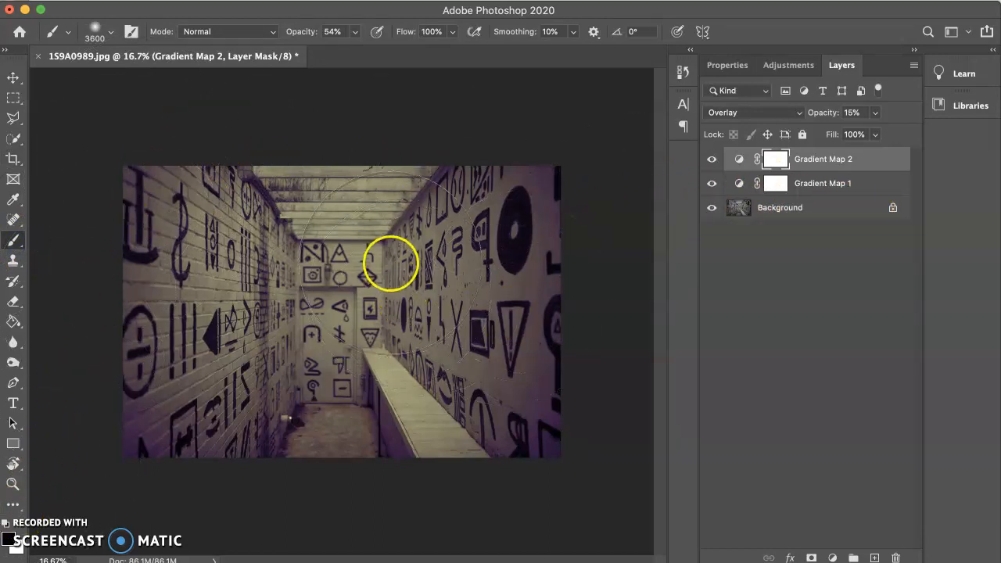
{"action": "key", "text": "bracketleft"}
{"action": "key", "text": "bracketleft"}
{"action": "key", "text": "bracketleft"}
{"action": "key", "text": "bracketleft"}
{"action": "key", "text": "bracketleft"}
{"action": "key", "text": "bracketright"}
{"action": "key", "text": "bracketright"}
{"action": "key", "text": "bracketright"}
{"action": "key", "text": "bracketright"}
{"action": "key", "text": "bracketright"}
{"action": "key", "text": "bracketright"}
{"action": "key", "text": "bracketright"}
{"action": "key", "text": "bracketright"}
{"action": "key", "text": "bracketright"}
{"action": "key", "text": "bracketright"}
{"action": "key", "text": "bracketright"}
{"action": "key", "text": "bracketright"}
{"action": "key", "text": "bracketright"}
{"action": "key", "text": "bracketright"}
{"action": "key", "text": "bracketright"}
{"action": "mouse_move", "coordinate": [334, 300]}
{"action": "left_mouse_down"}
{"action": "mouse_move", "coordinate": [364, 304]}
{"action": "mouse_move", "coordinate": [313, 329]}
{"action": "mouse_move", "coordinate": [325, 323]}
{"action": "mouse_move", "coordinate": [357, 337]}
{"action": "mouse_move", "coordinate": [340, 305]}
{"action": "mouse_move", "coordinate": [360, 299]}
{"action": "mouse_move", "coordinate": [346, 300]}
{"action": "mouse_move", "coordinate": [473, 243]}
{"action": "mouse_move", "coordinate": [333, 293]}
{"action": "mouse_move", "coordinate": [363, 306]}
{"action": "left_mouse_up"}
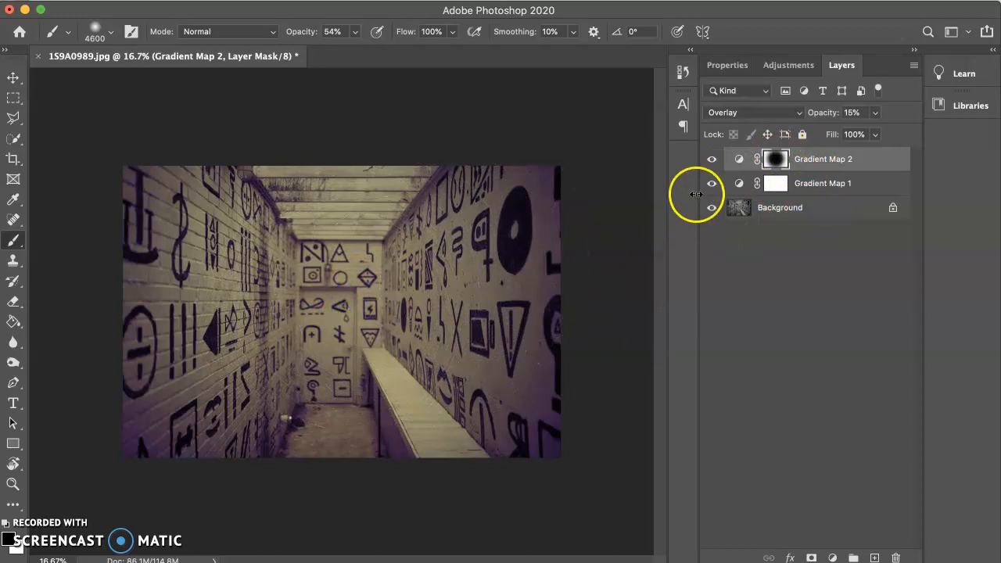
Check the effect of the masked Gradient Map 2 and of Gradient Map 1 by switching their visibility off and on
{"action": "left_click", "coordinate": [712, 160]}
{"action": "left_click", "coordinate": [711, 160]}
{"action": "left_click", "coordinate": [711, 161]}
{"action": "left_click", "coordinate": [712, 160]}
{"action": "left_click", "coordinate": [711, 184]}
{"action": "left_click", "coordinate": [712, 166]}
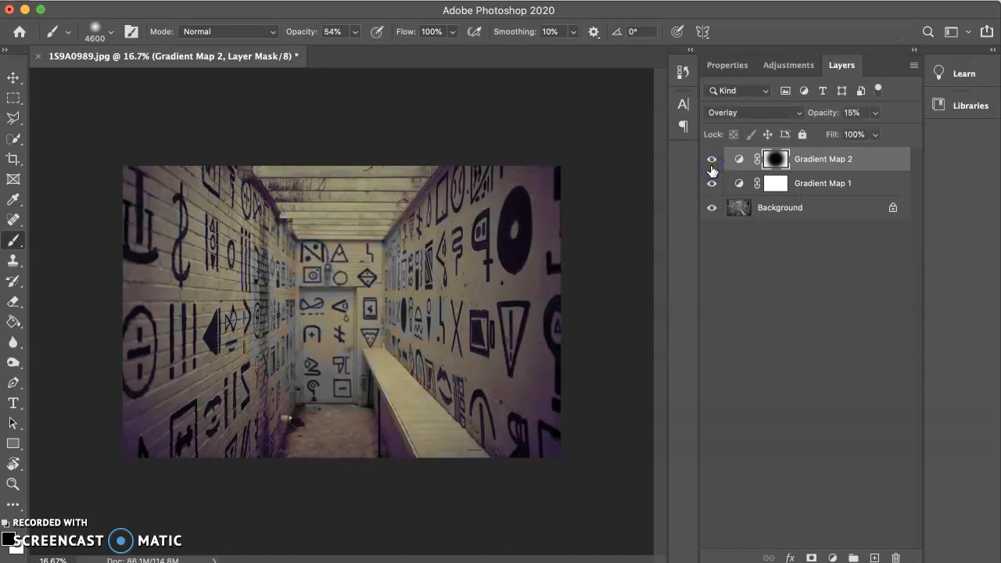